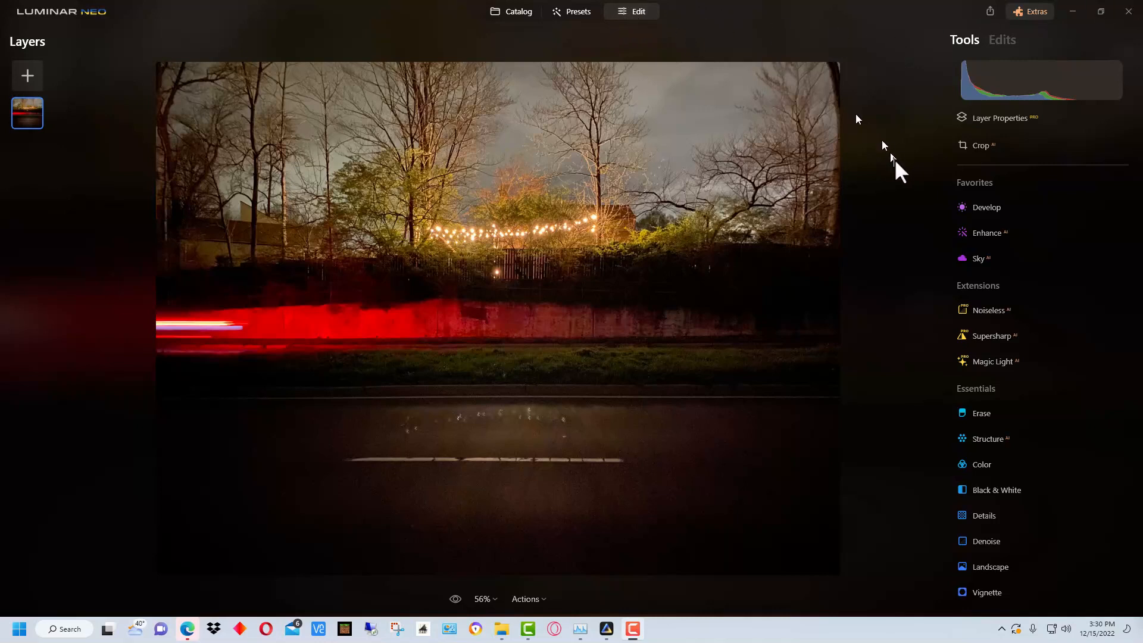
Review the available extensions and the catalog's extension tools, and return to editing the night street photo.
click(1030, 12)
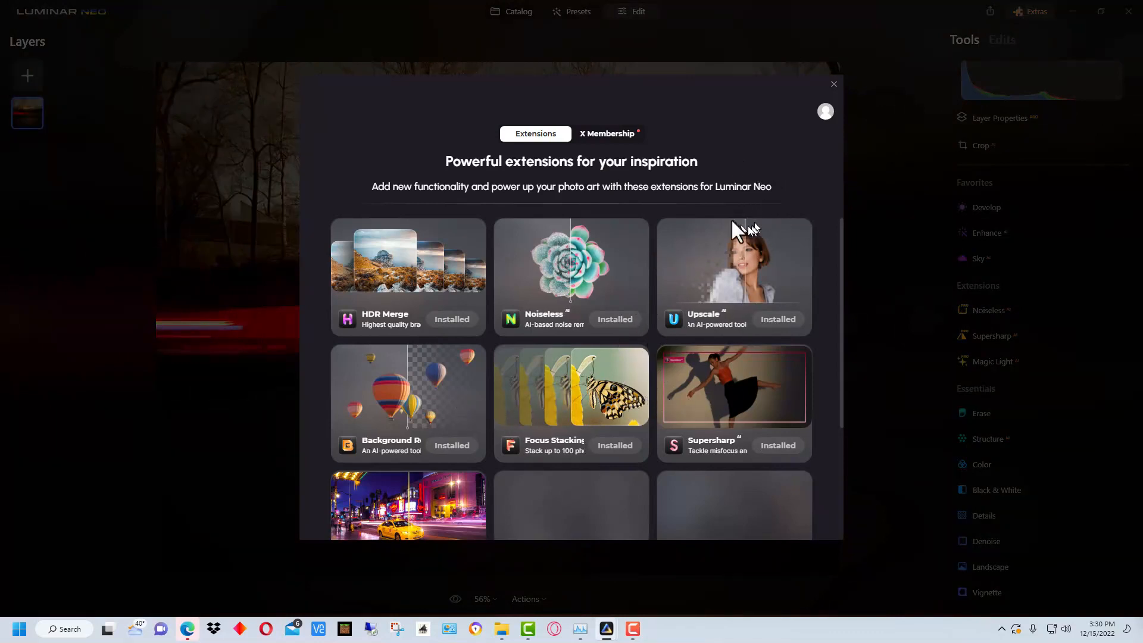
click(833, 84)
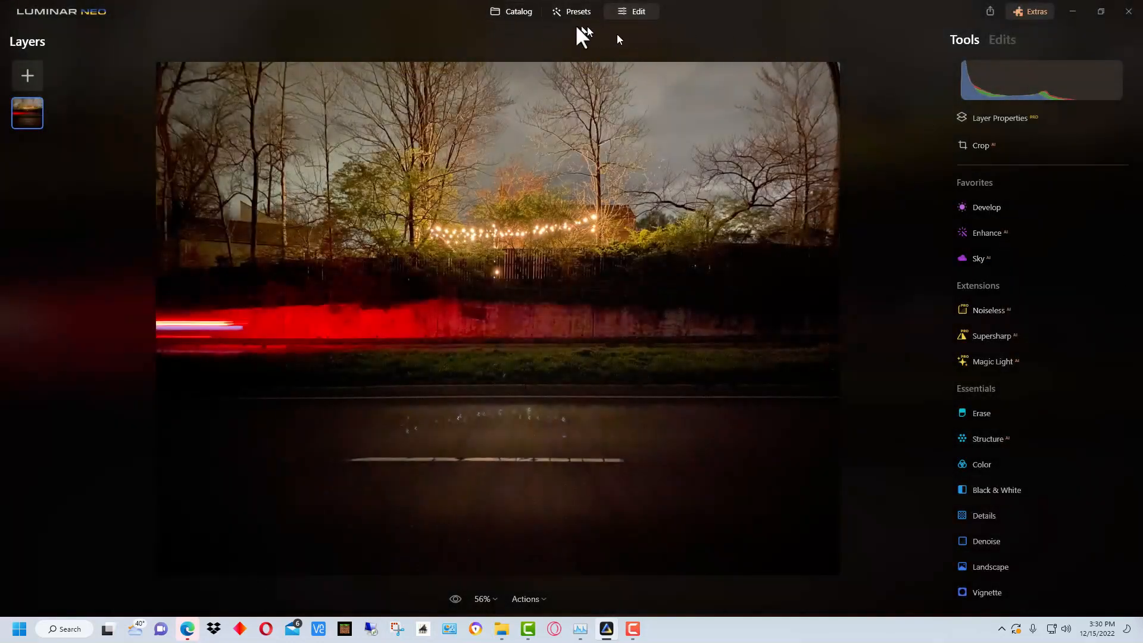
click(507, 12)
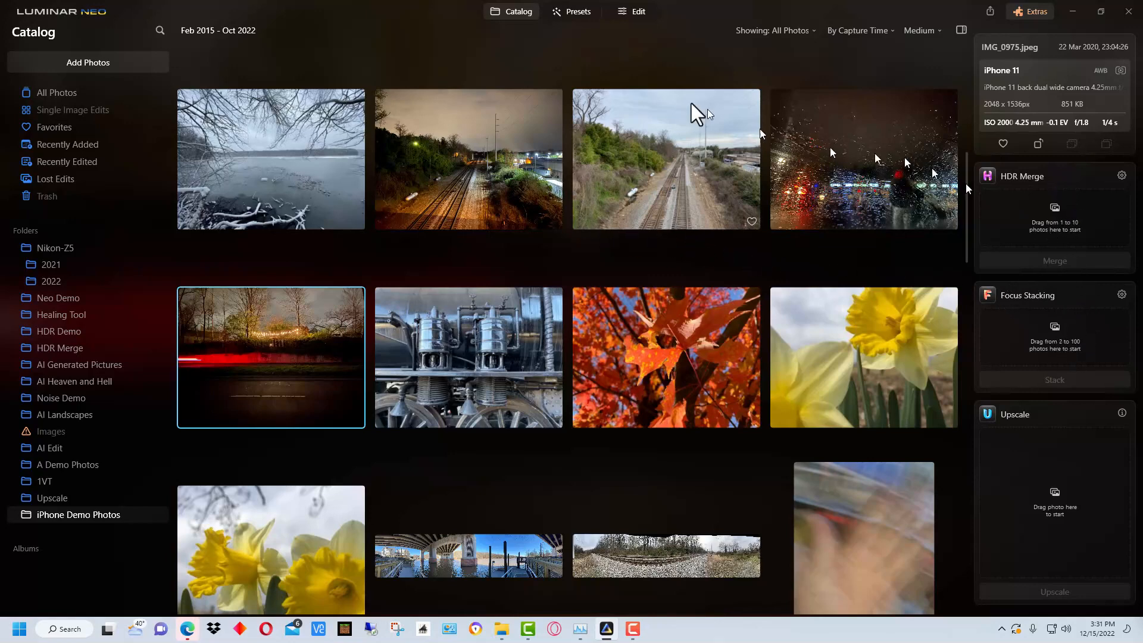
click(633, 11)
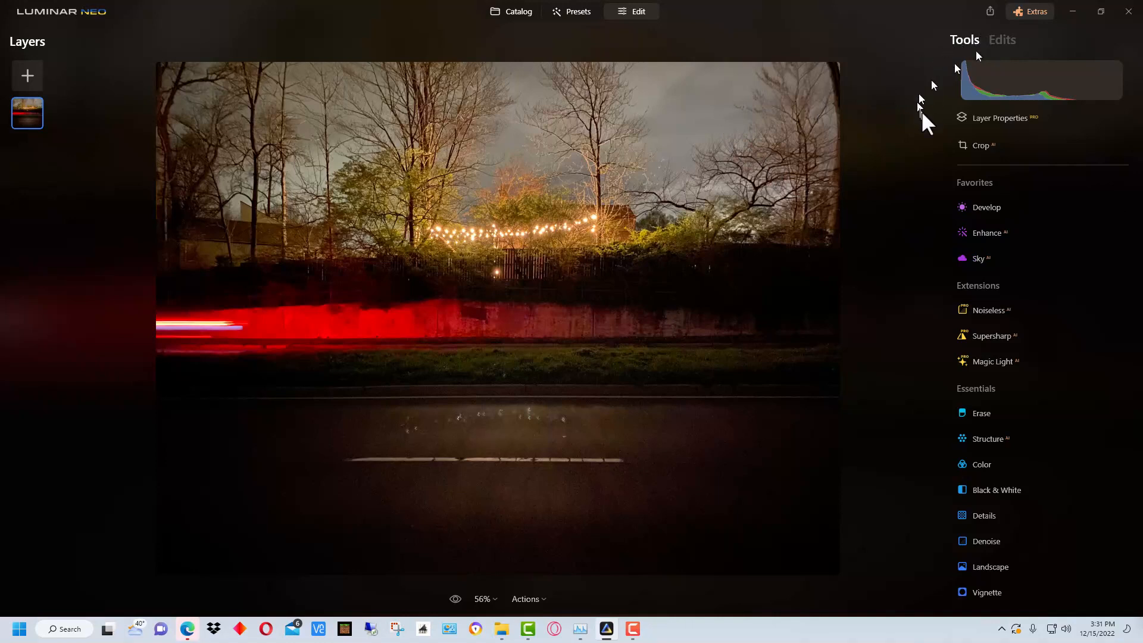
Add Magic Light to the night street photo with intensity 78 and size 75.
click(993, 361)
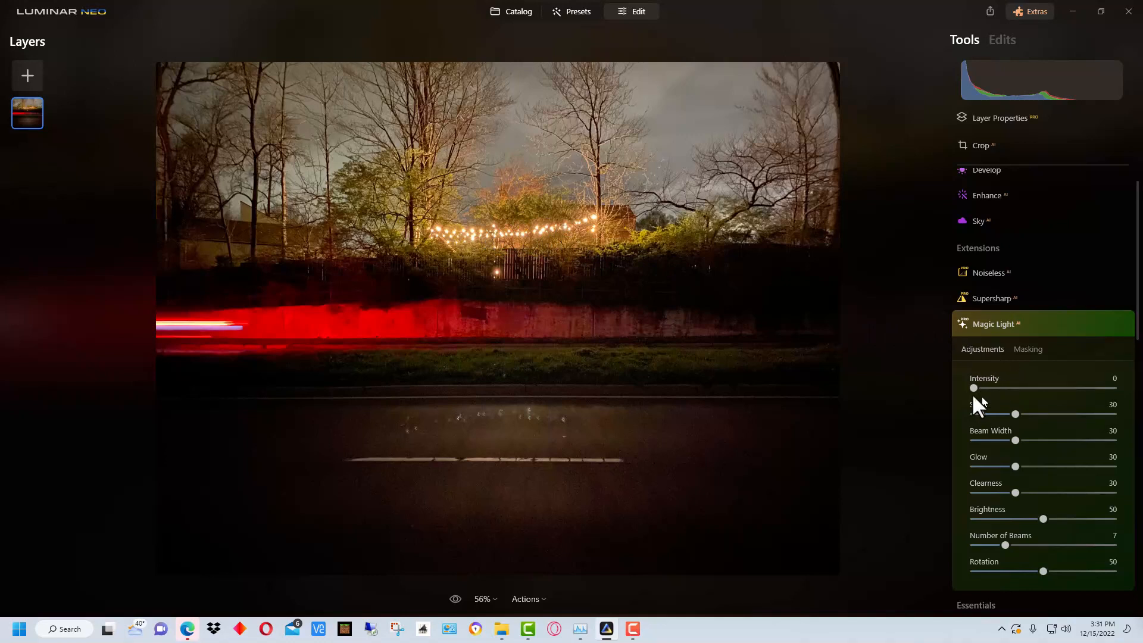
drag(974, 388, 1009, 390)
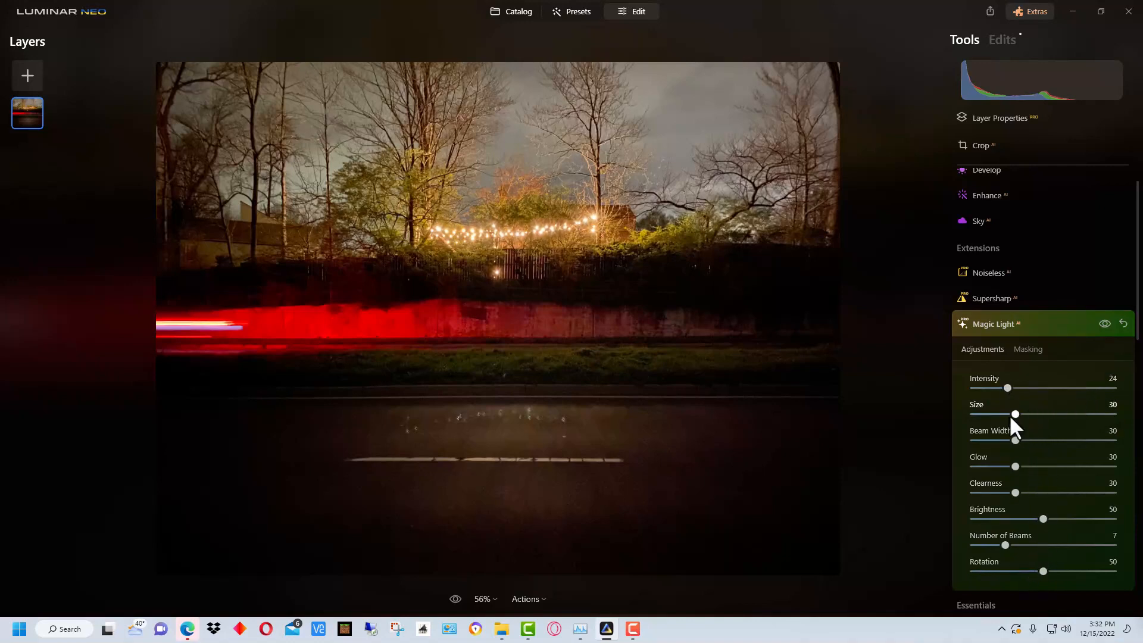
drag(1015, 414, 1079, 414)
drag(1009, 388, 1083, 387)
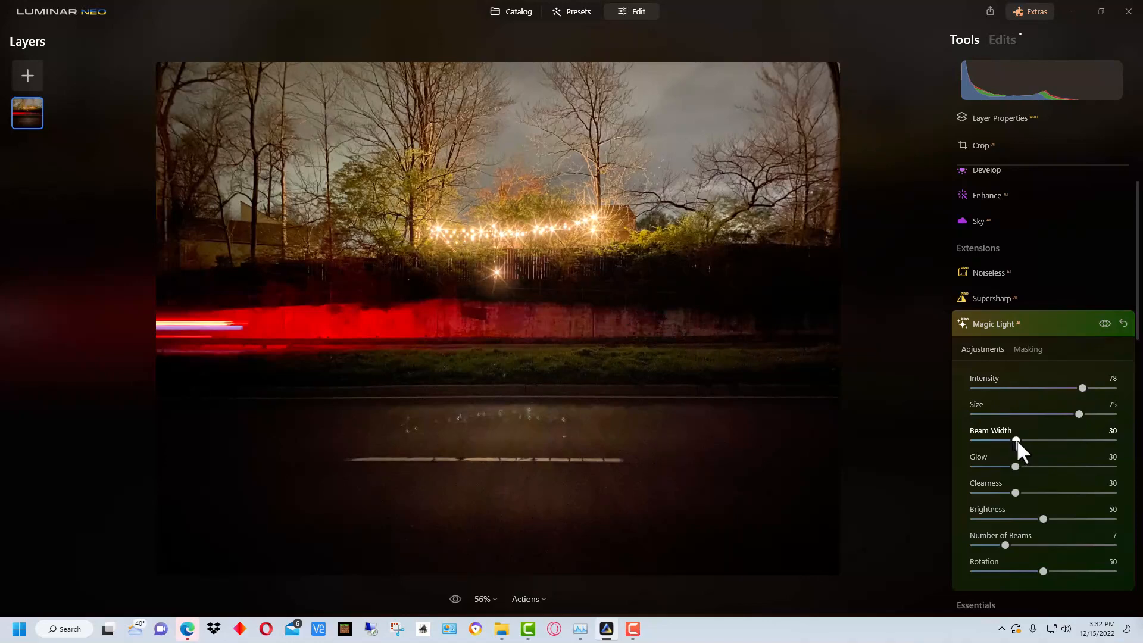
Set the Magic Light beam width to 54, glow to 51 and clearness to 31.
drag(1017, 441, 1094, 440)
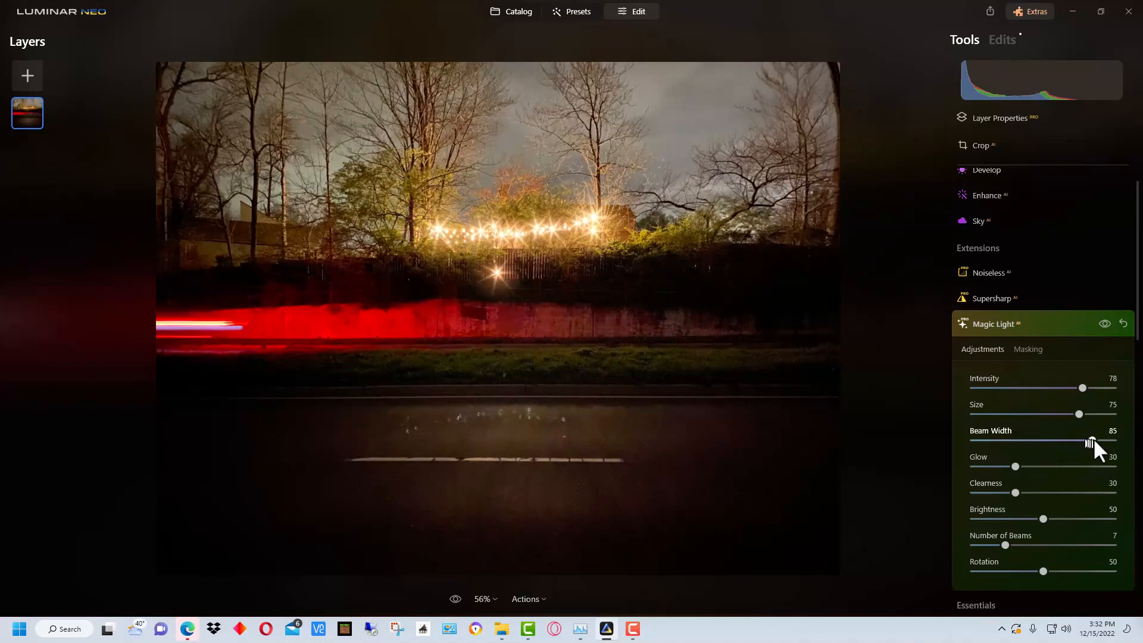
drag(1014, 467, 1114, 492)
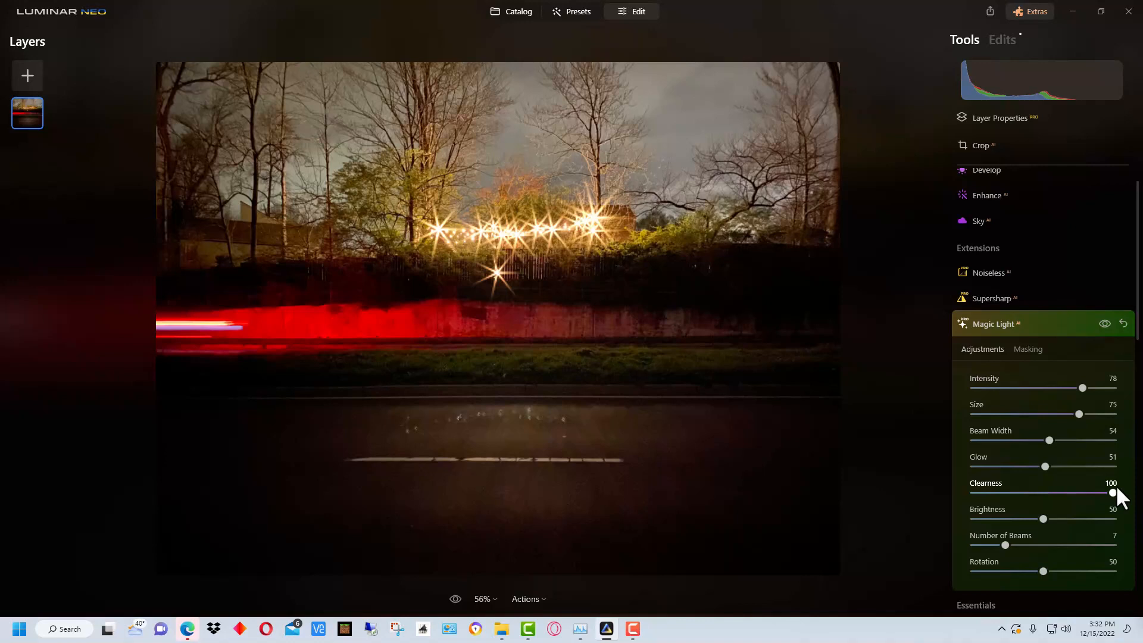
drag(1115, 492, 1041, 492)
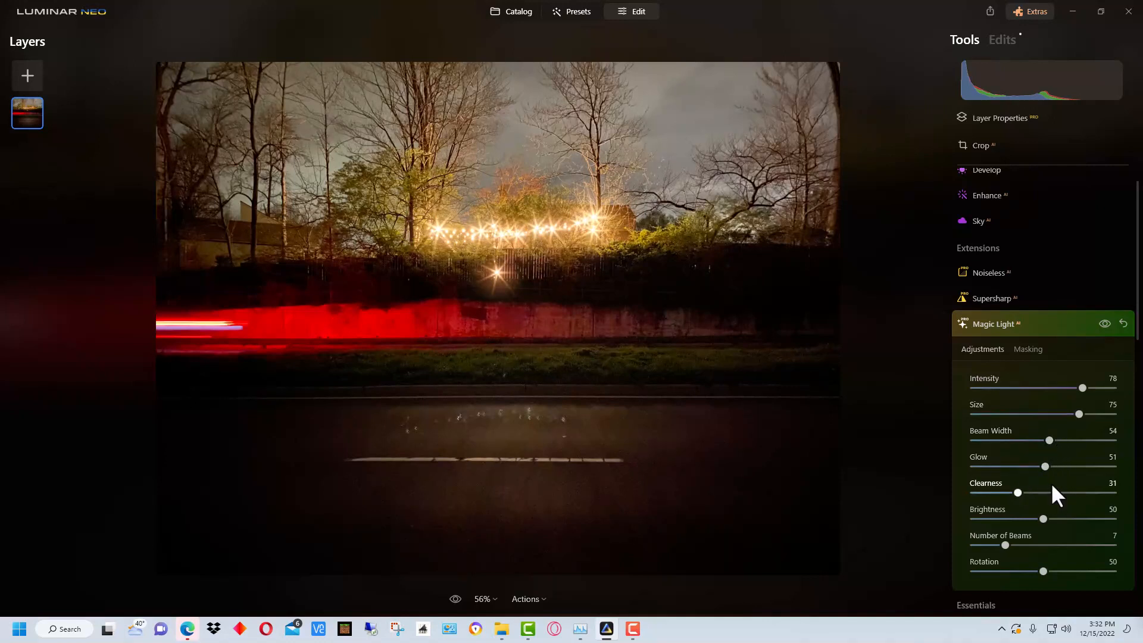
Set the Magic Light brightness to 51, size to 91, number of beams to 8 and rotation to 41.
drag(1046, 519, 967, 543)
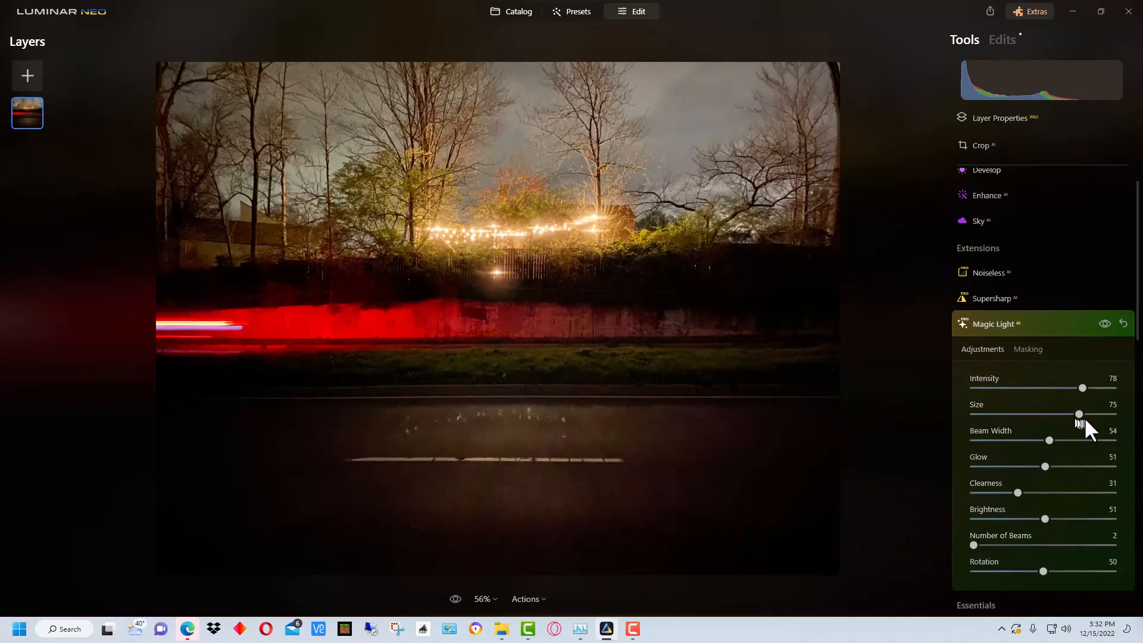
mouse_move(1098, 415)
mouse_down()
mouse_move(1117, 417)
mouse_move(1102, 417)
mouse_up()
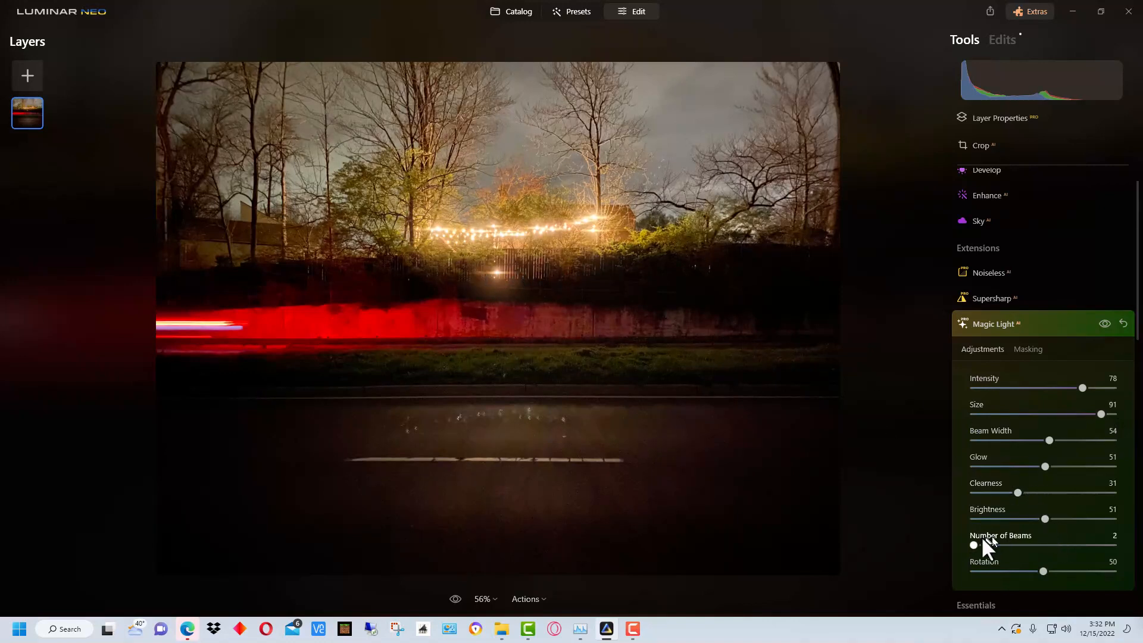
drag(983, 541, 1037, 563)
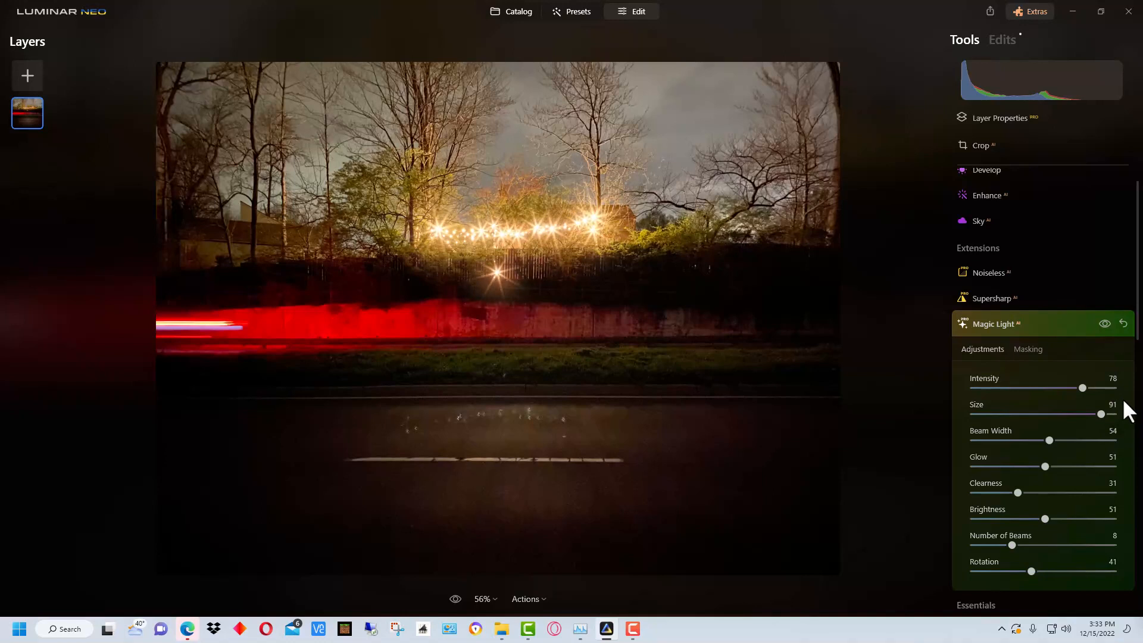
Erase the Magic Light effect with the mask brush from the single lamp below the string lights.
click(1030, 348)
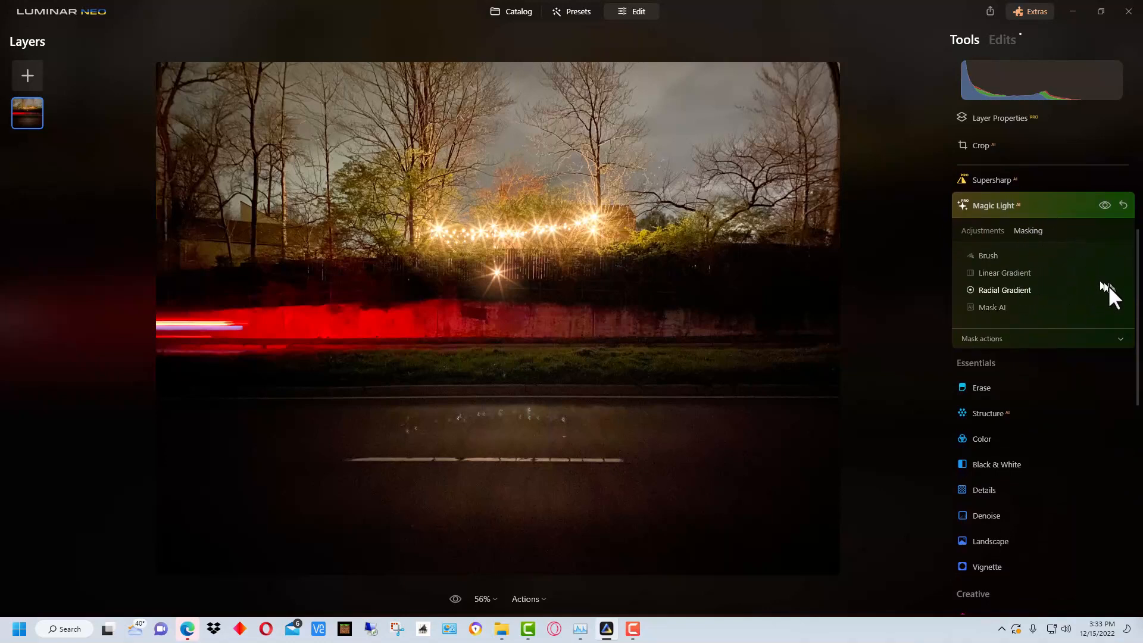
click(984, 256)
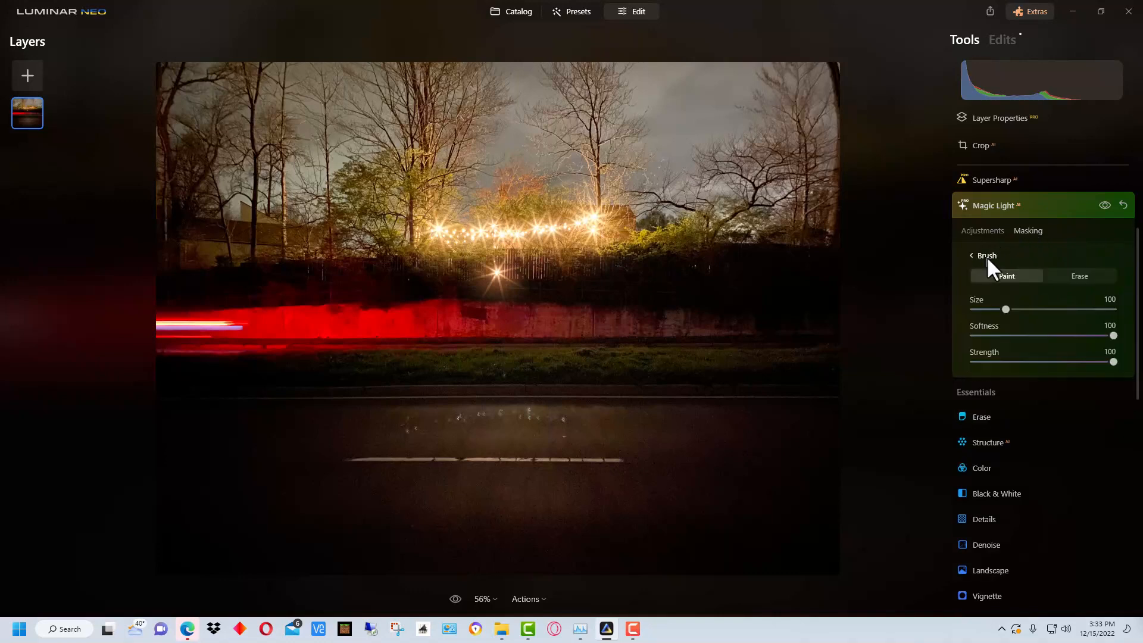
click(1080, 275)
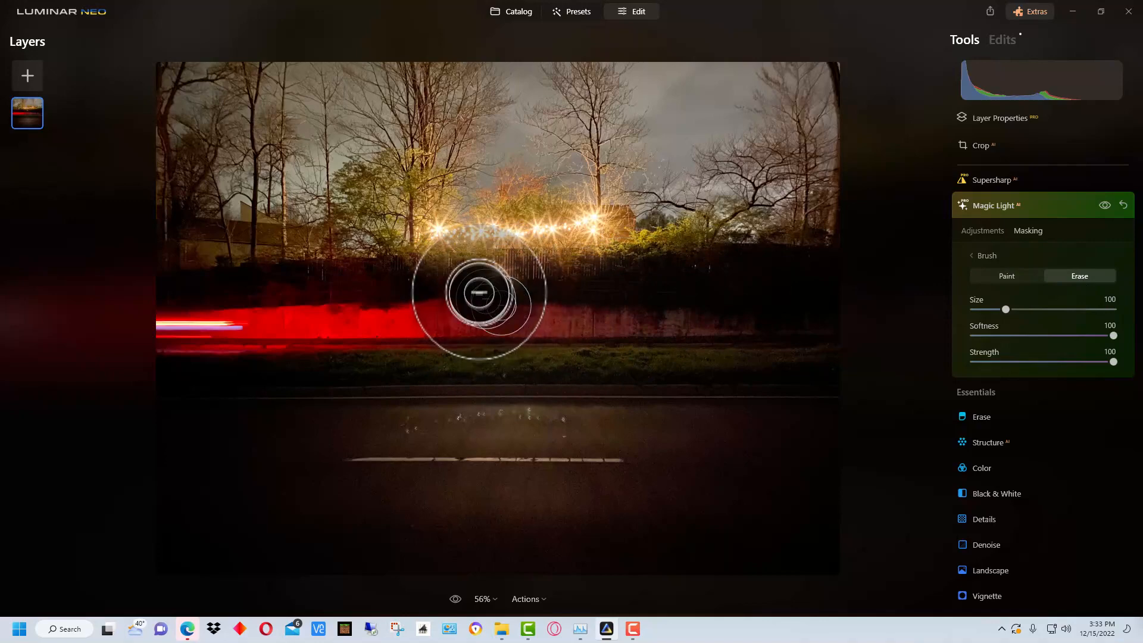
mouse_move(479, 293)
mouse_down()
mouse_move(482, 281)
mouse_move(528, 283)
mouse_move(656, 332)
mouse_up()
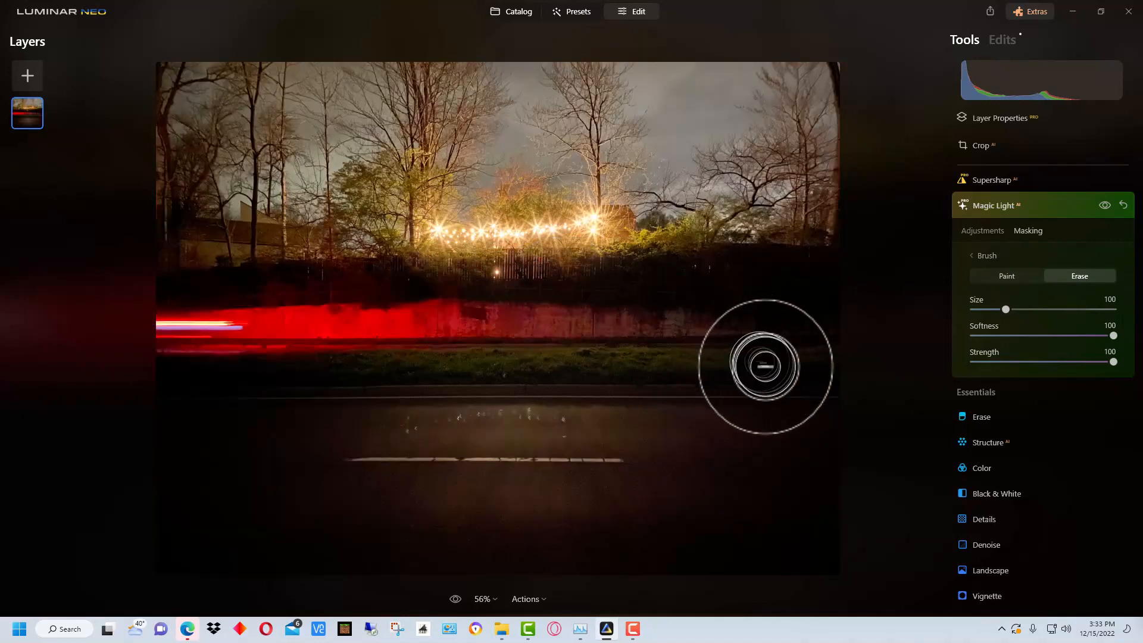
mouse_move(497, 284)
mouse_down()
mouse_move(484, 280)
mouse_move(519, 286)
mouse_move(493, 285)
mouse_move(536, 310)
mouse_up()
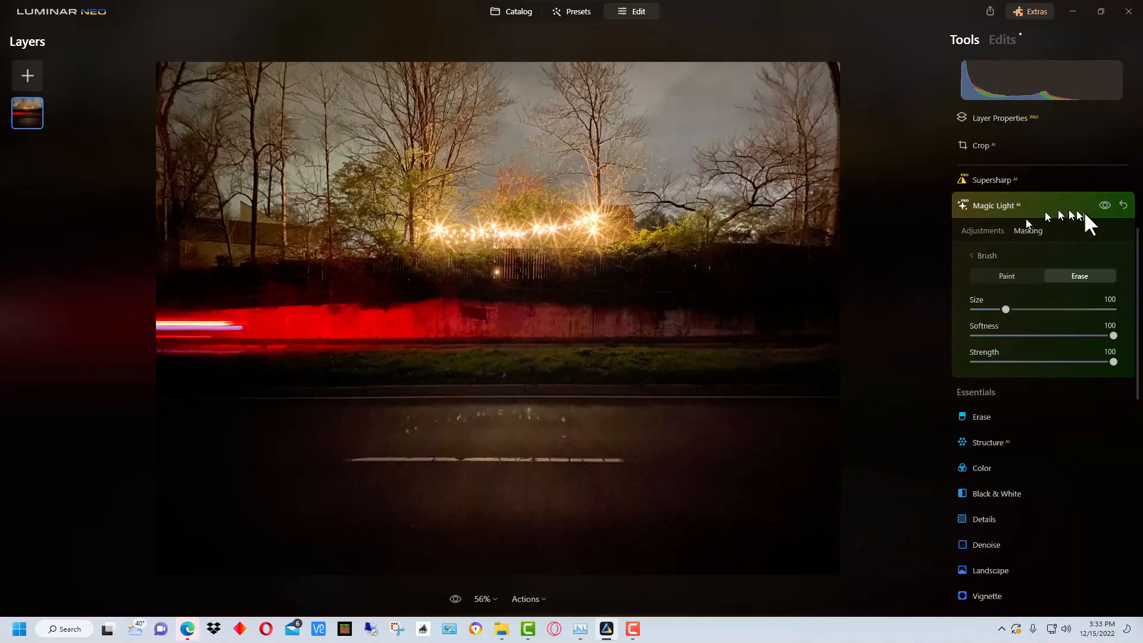
Compare the street photo with and without the Magic Light effect around the string lights.
click(1106, 206)
click(1106, 206)
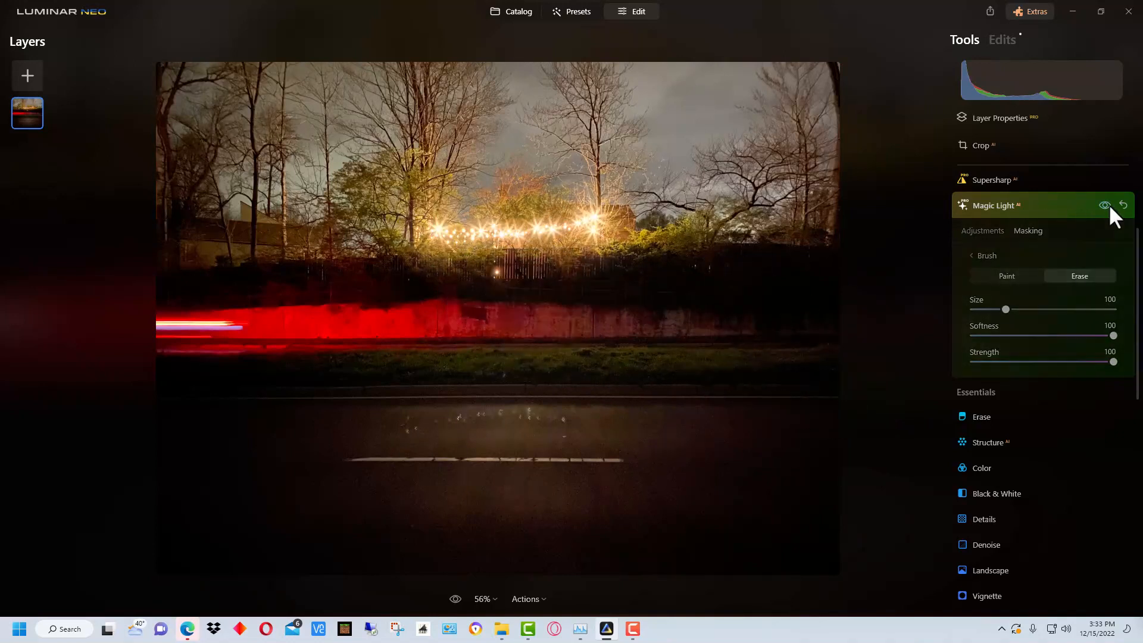
click(1106, 205)
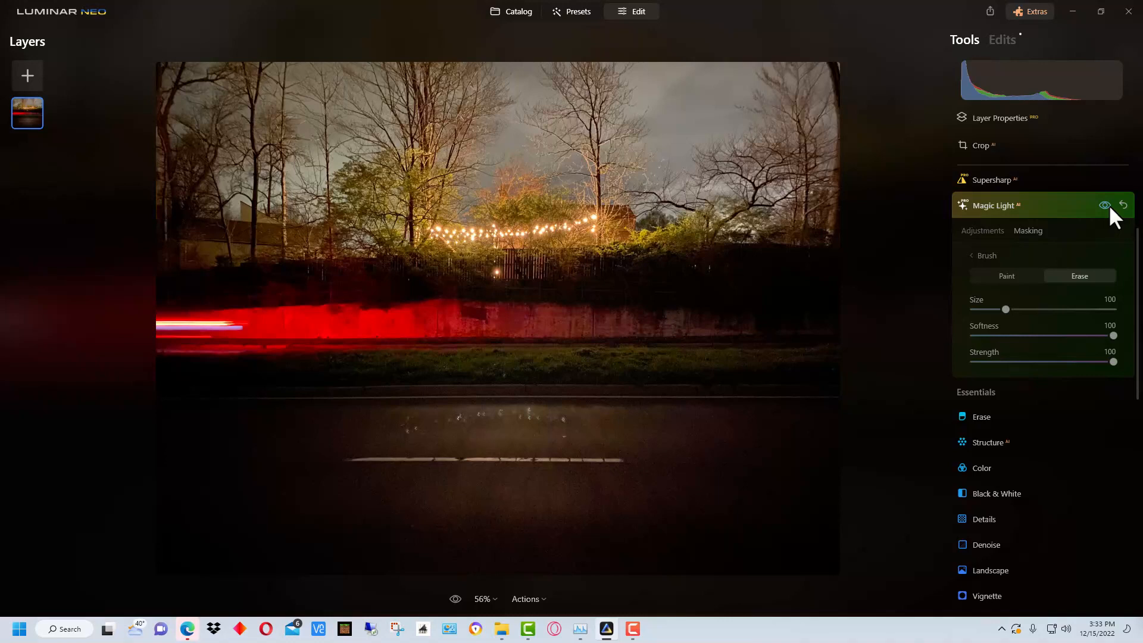
click(1106, 206)
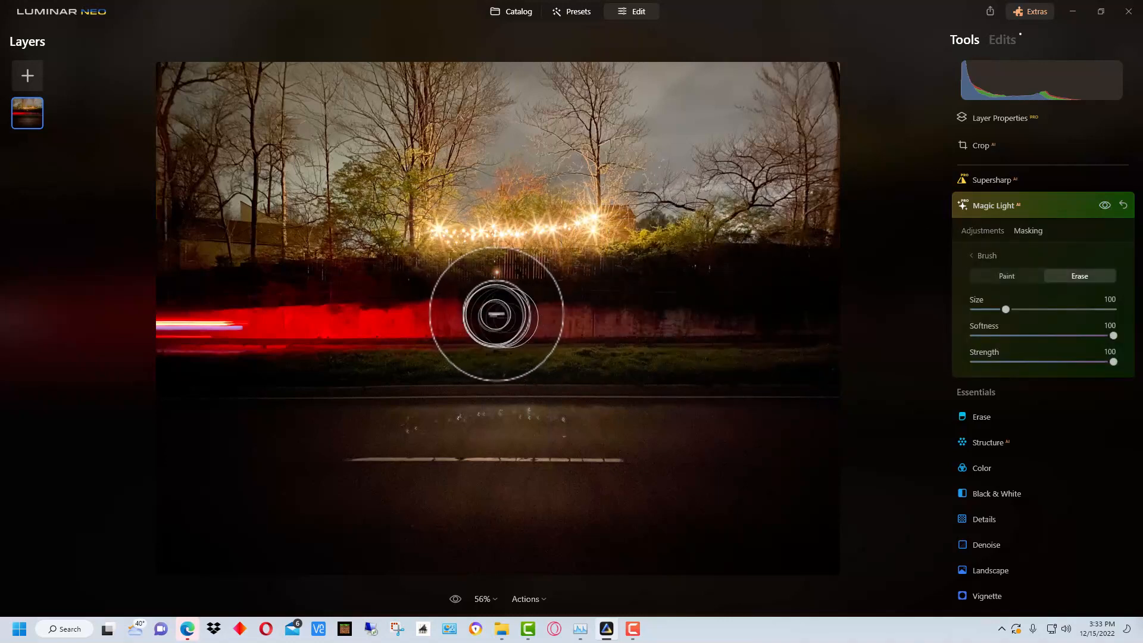
mouse_move(617, 225)
mouse_down()
mouse_move(546, 237)
mouse_move(595, 244)
mouse_up()
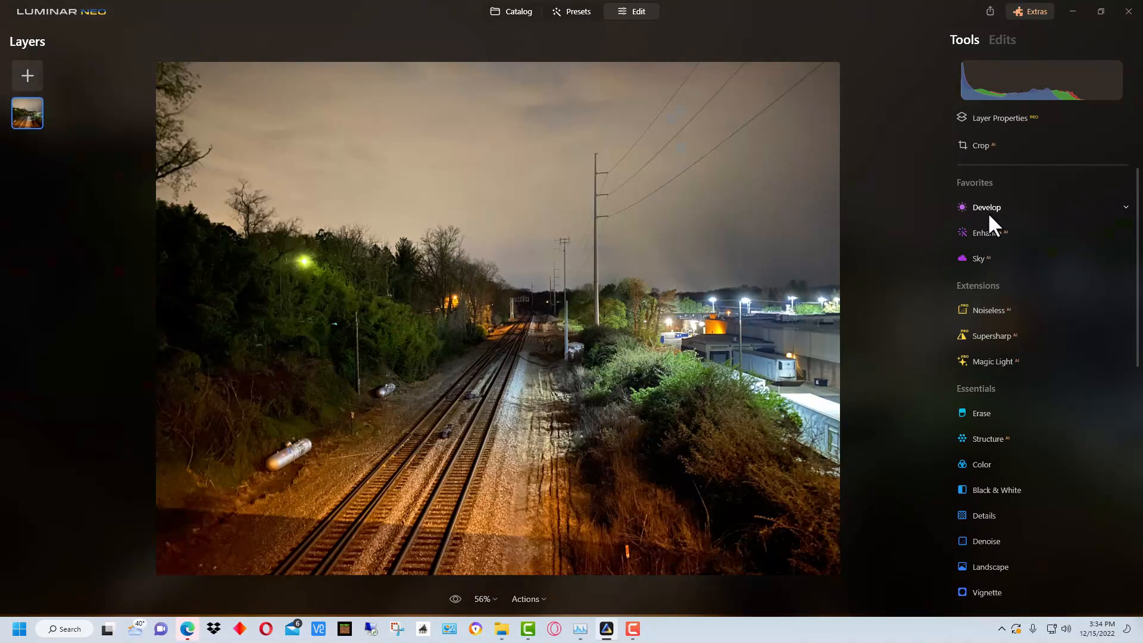
Apply Magic Light at intensity 75 to the railway photo and mask its effect off the lights around the industrial buildings.
click(989, 360)
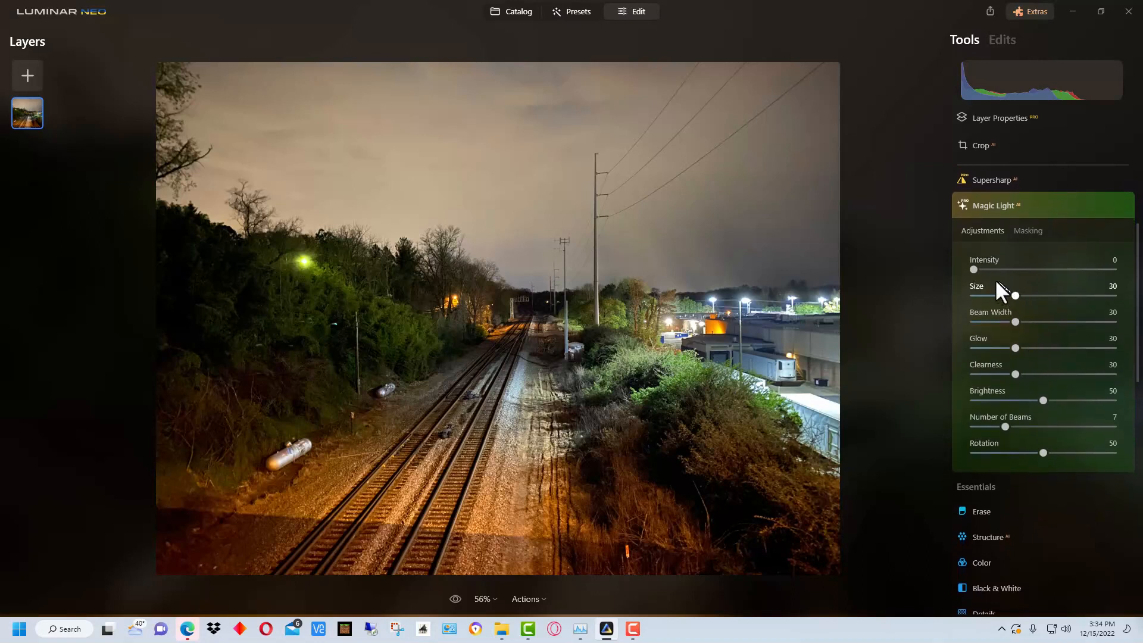
drag(974, 270, 1071, 271)
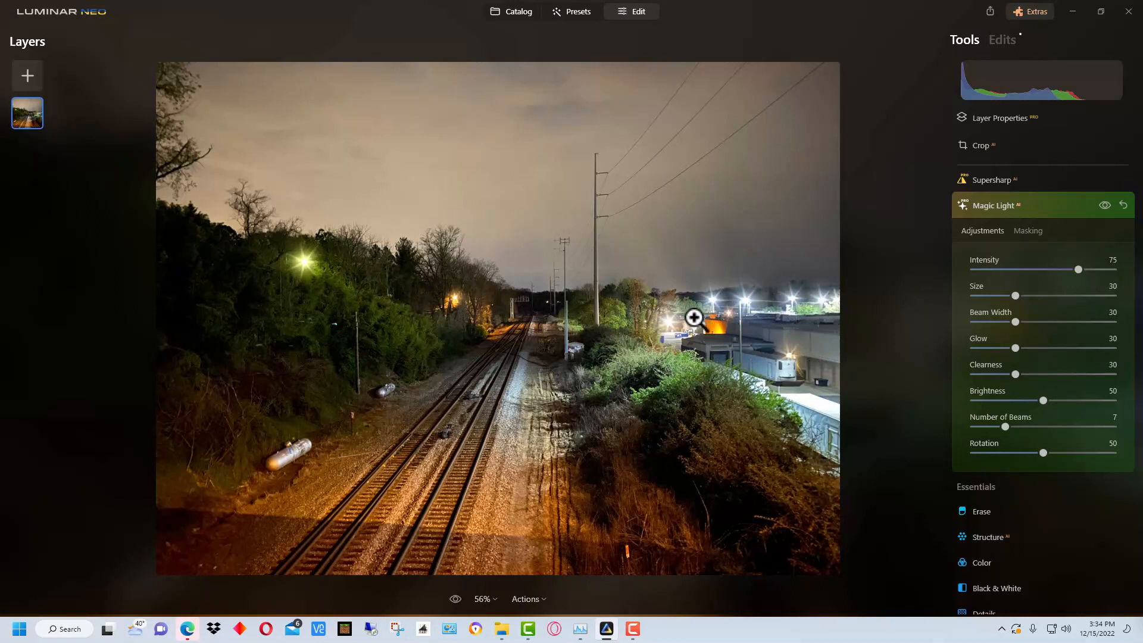
click(1030, 234)
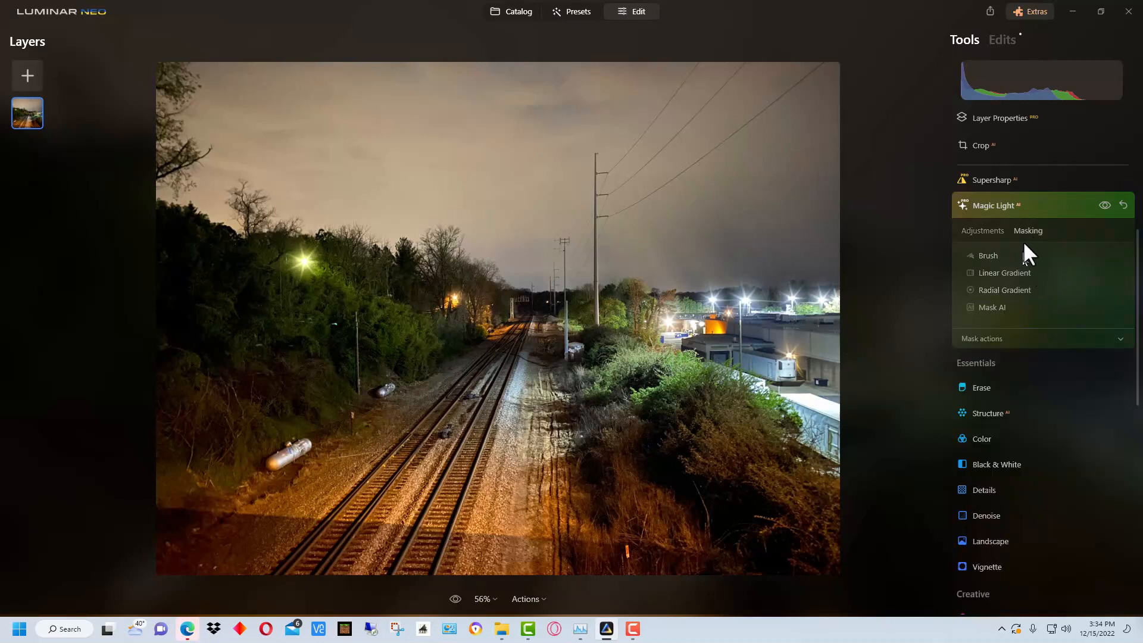
click(988, 255)
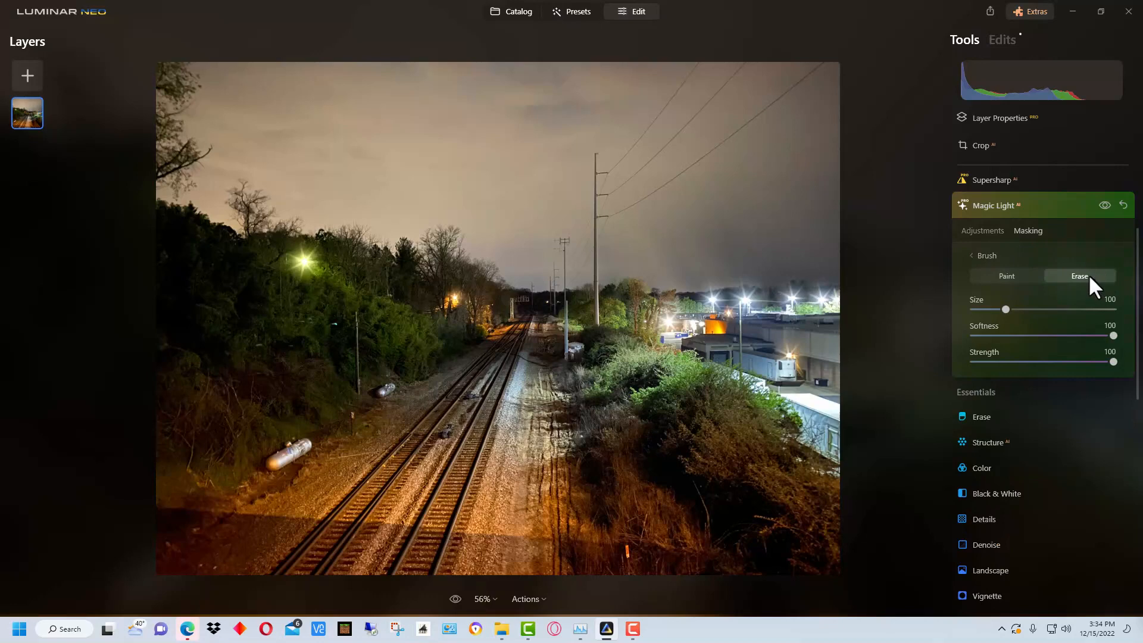
mouse_move(824, 309)
mouse_down()
mouse_move(737, 309)
mouse_move(683, 335)
mouse_move(783, 363)
mouse_move(794, 386)
mouse_move(817, 379)
mouse_move(696, 328)
mouse_move(669, 332)
mouse_move(794, 379)
mouse_move(826, 422)
mouse_move(819, 359)
mouse_move(856, 421)
mouse_up()
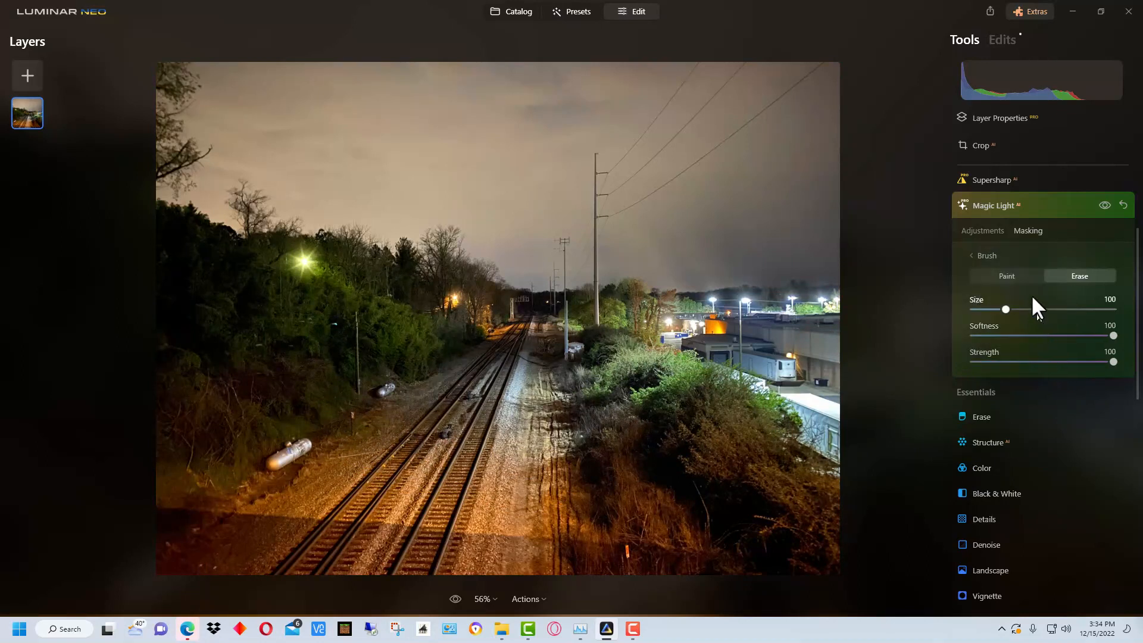
Set the railway photo's Magic Light size to 56, glow to 68 and clearness to 24, and compare before and after.
click(984, 232)
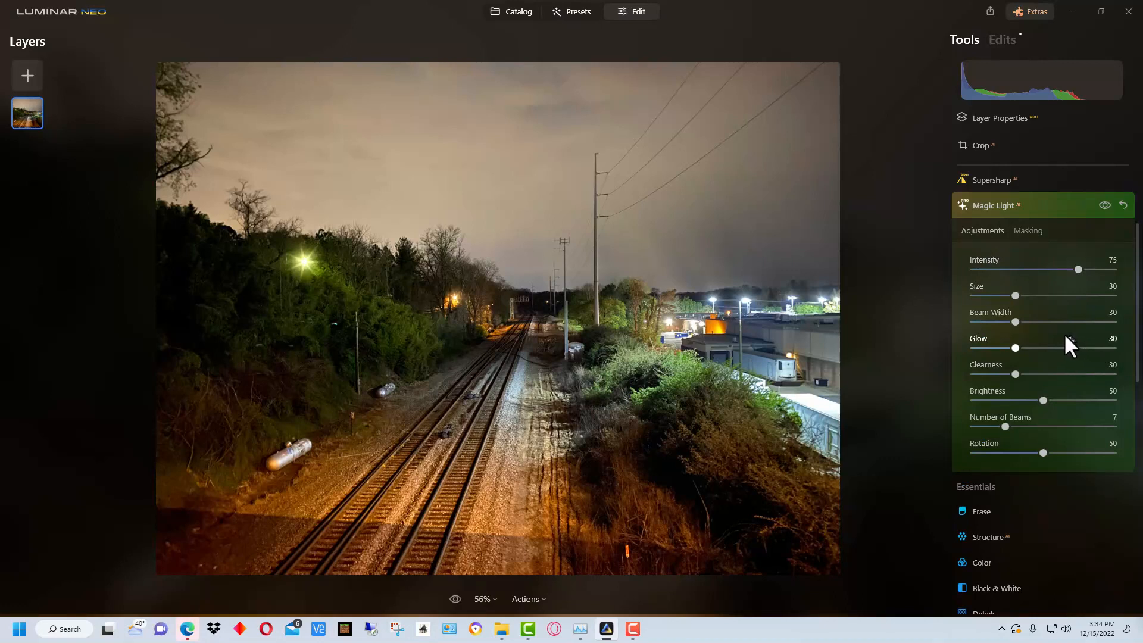
drag(1017, 295, 1055, 299)
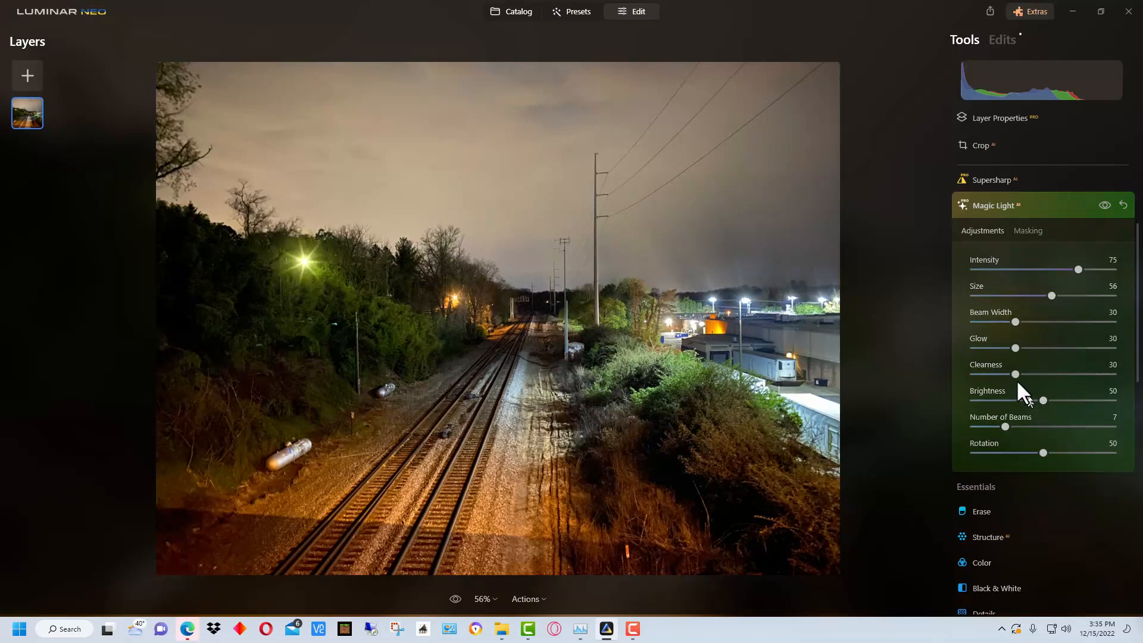
drag(1028, 348, 1068, 346)
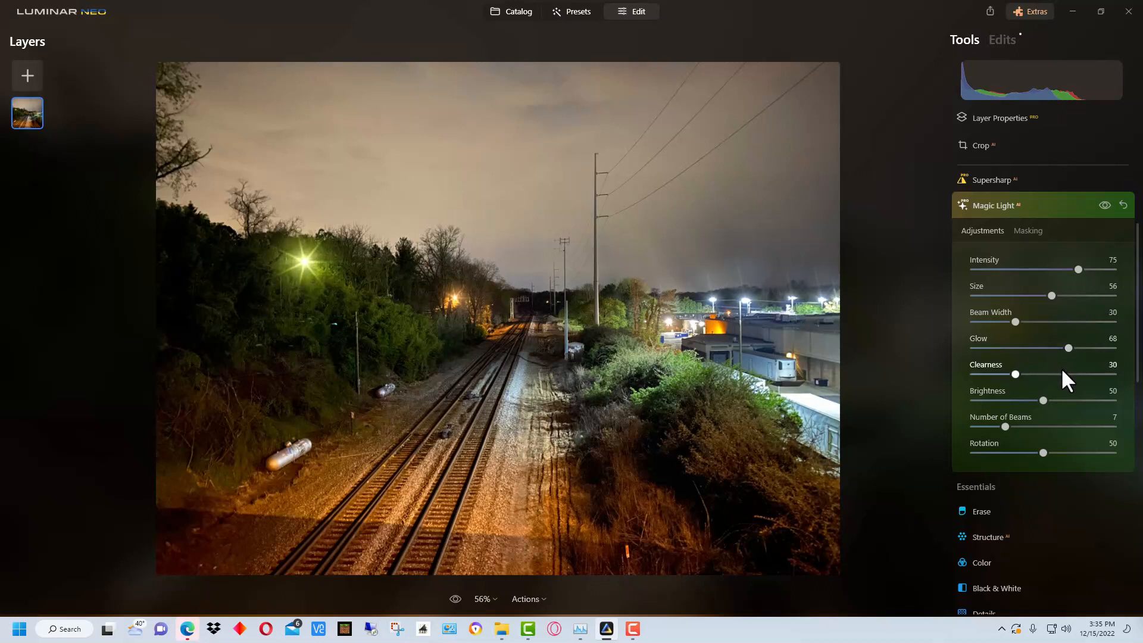
drag(1014, 374, 984, 373)
click(1106, 204)
click(1106, 203)
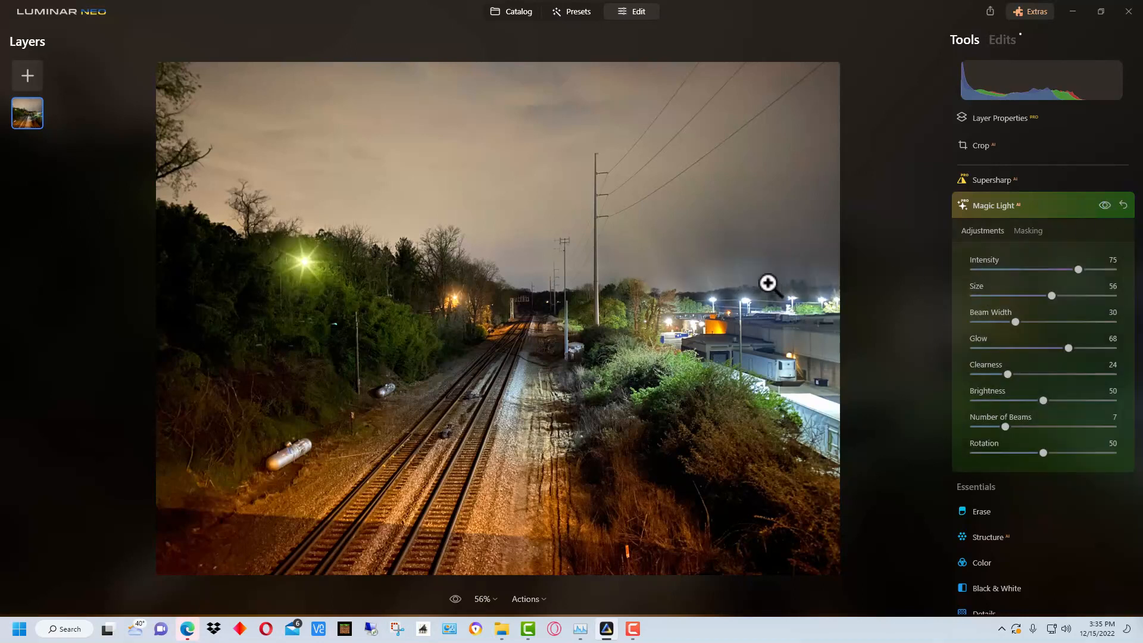
Brush away any remaining Magic Light effect over the industrial building lights using the mask eraser.
click(1030, 231)
click(1088, 275)
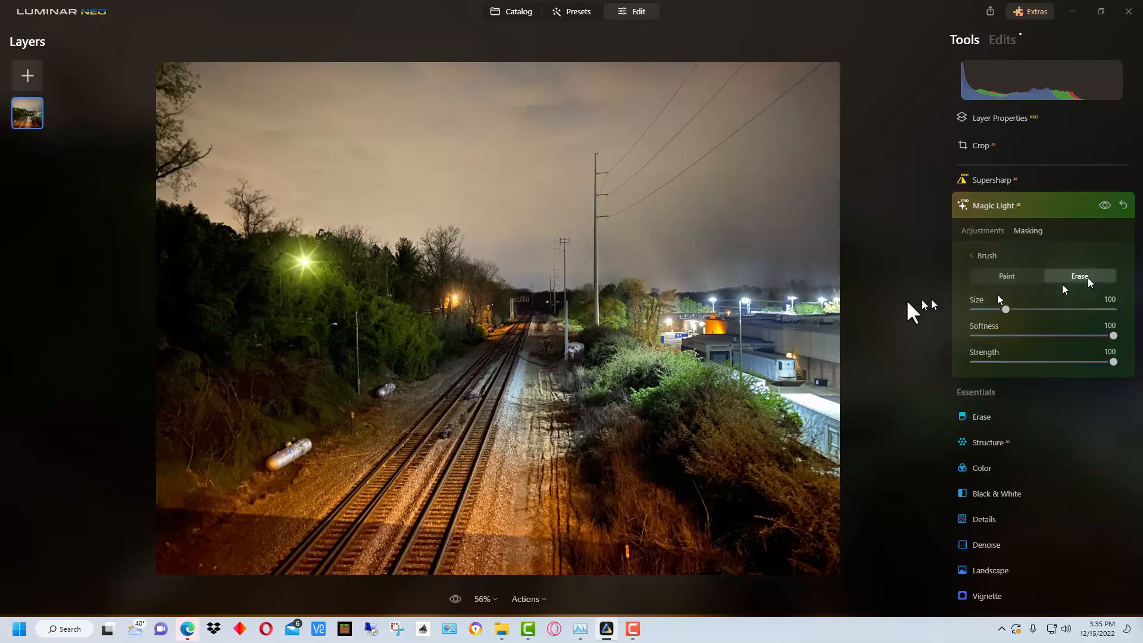
mouse_move(774, 322)
mouse_down()
mouse_move(711, 294)
mouse_move(843, 273)
mouse_move(789, 295)
mouse_move(837, 320)
mouse_move(737, 267)
mouse_move(706, 298)
mouse_move(811, 349)
mouse_move(783, 375)
mouse_move(826, 391)
mouse_move(772, 277)
mouse_move(705, 309)
mouse_move(761, 350)
mouse_move(696, 322)
mouse_move(760, 302)
mouse_move(670, 306)
mouse_move(686, 339)
mouse_move(837, 354)
mouse_up()
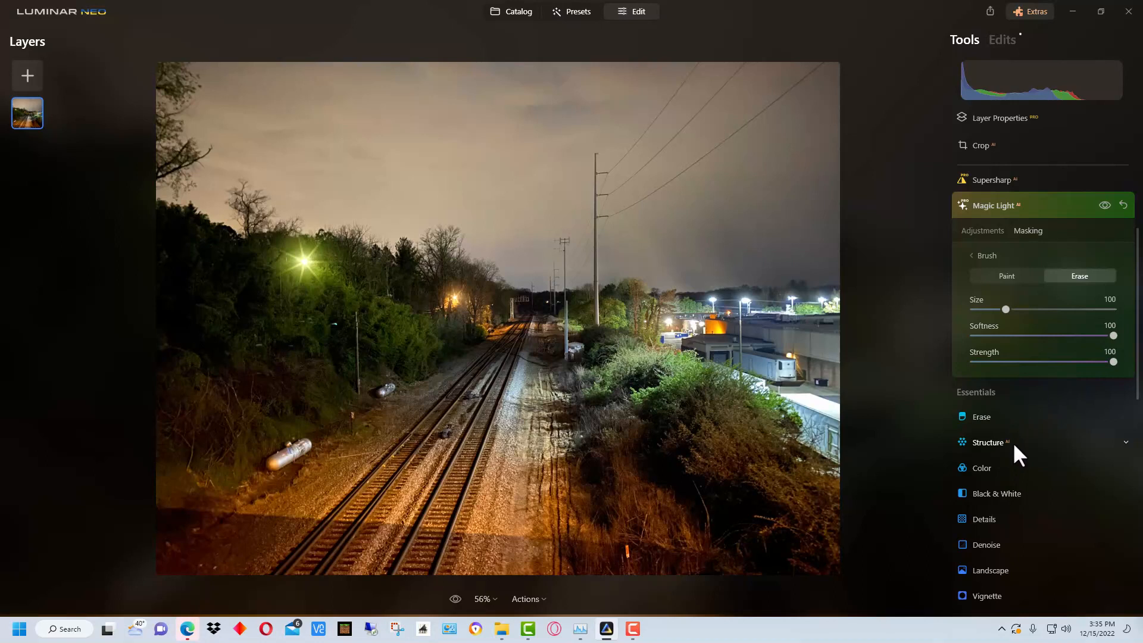
Start a second Magic Light adjustment on the railway photo and paint its mask over the industrial building area.
click(982, 416)
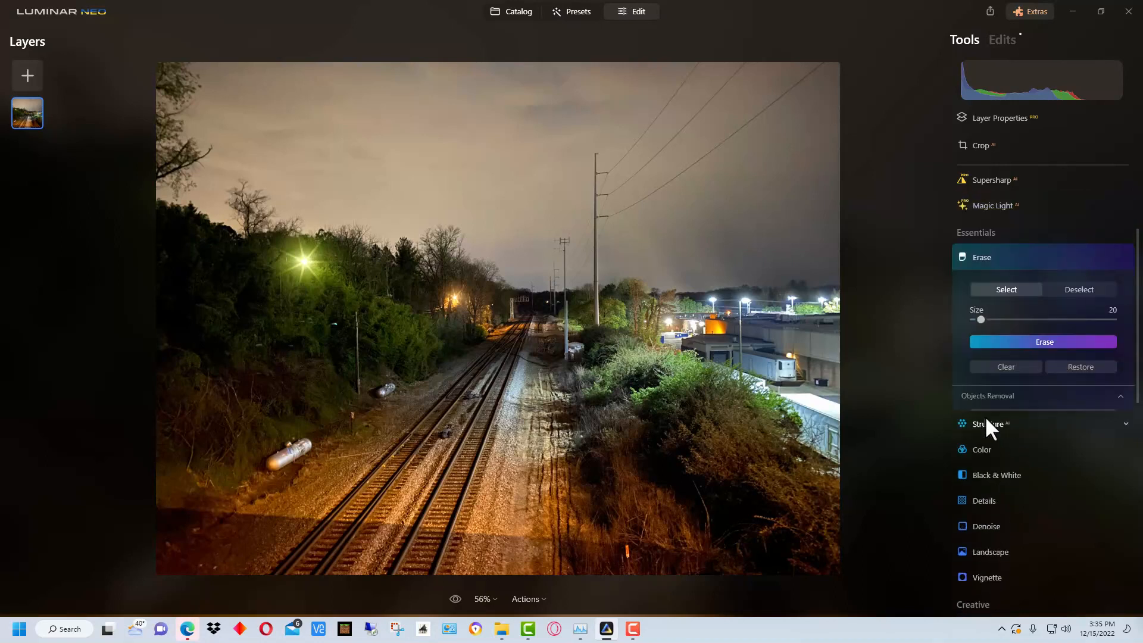
click(998, 205)
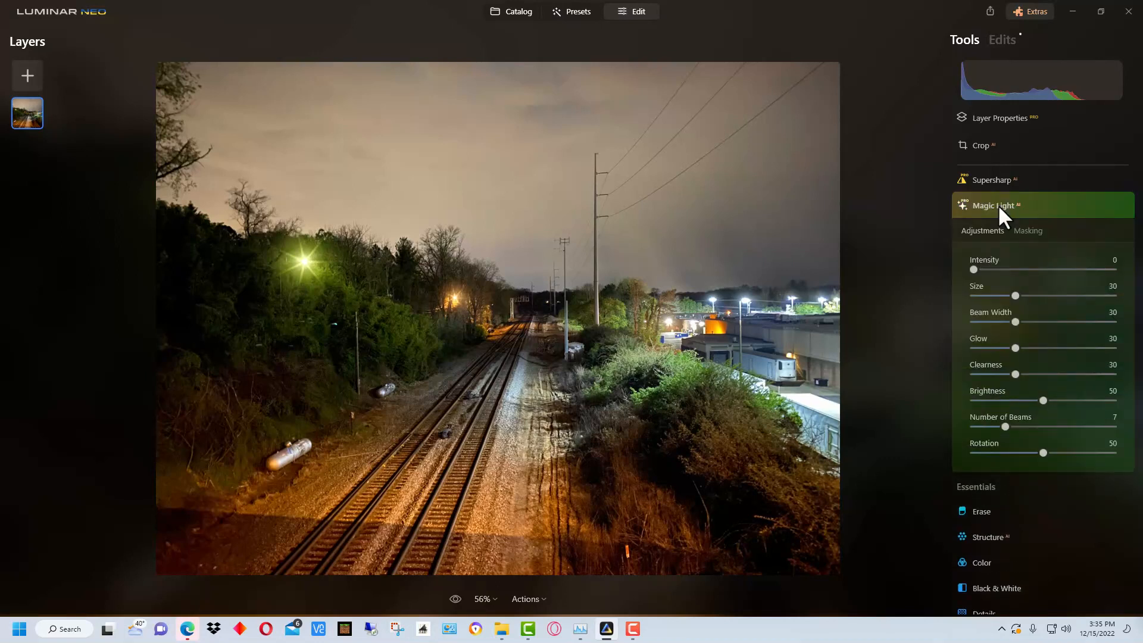
click(1030, 228)
click(995, 254)
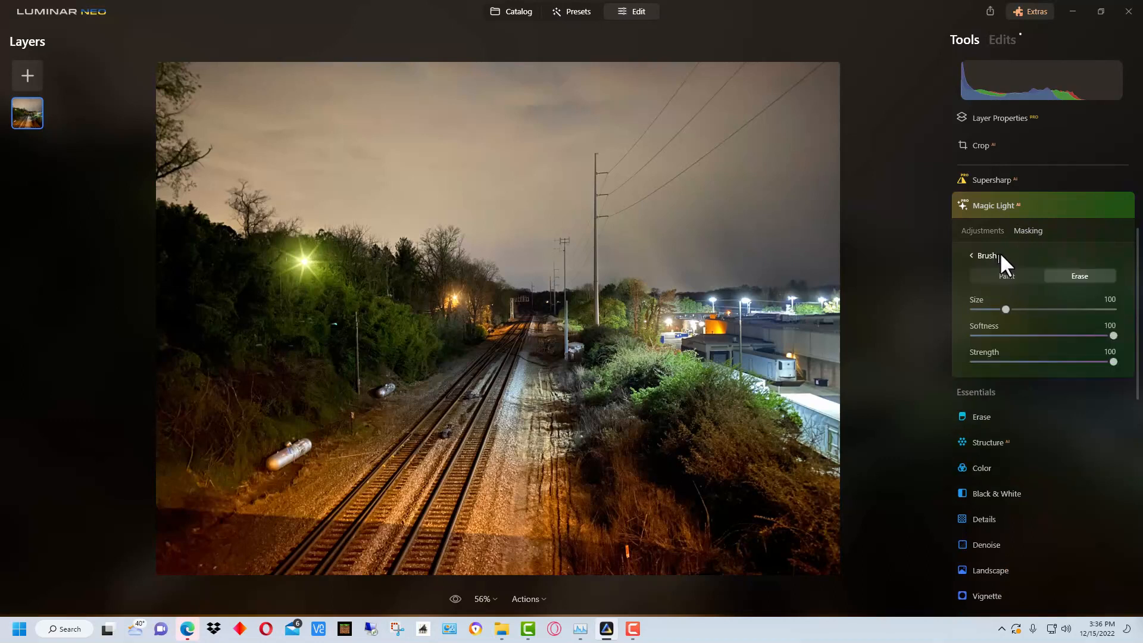
click(1005, 275)
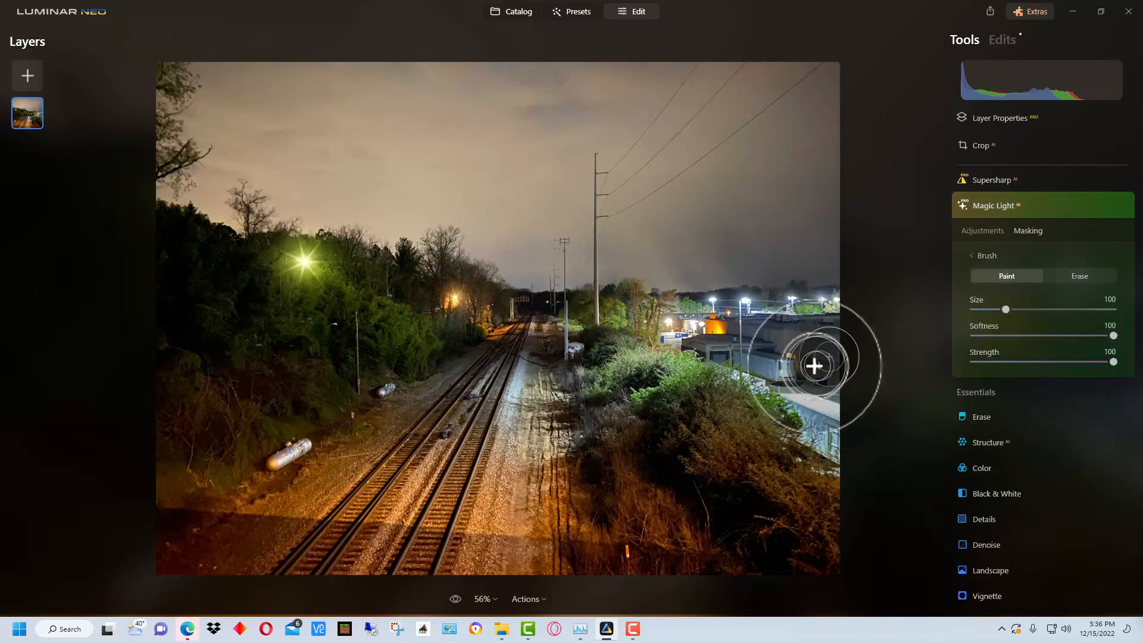
mouse_move(762, 308)
mouse_down()
mouse_move(670, 331)
mouse_move(812, 311)
mouse_move(679, 339)
mouse_move(760, 368)
mouse_move(808, 310)
mouse_move(832, 413)
mouse_move(801, 309)
mouse_move(842, 309)
mouse_move(711, 316)
mouse_move(734, 378)
mouse_move(855, 454)
mouse_up()
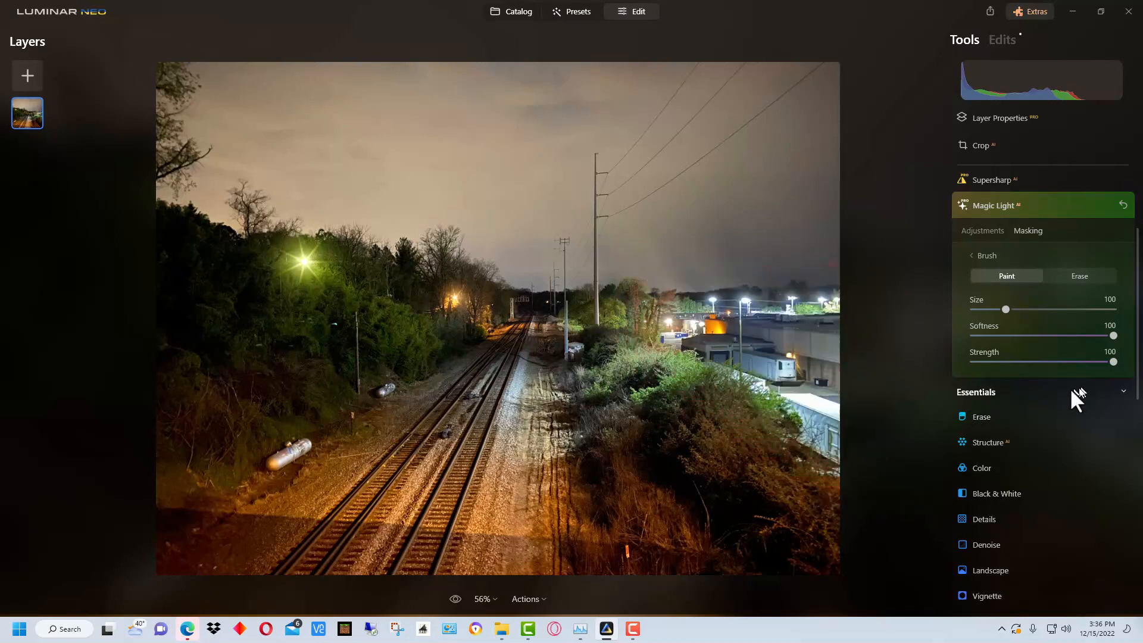
Set the second Magic Light's intensity to 29, size to 41, glow to 60 and clearness to 13.
click(986, 234)
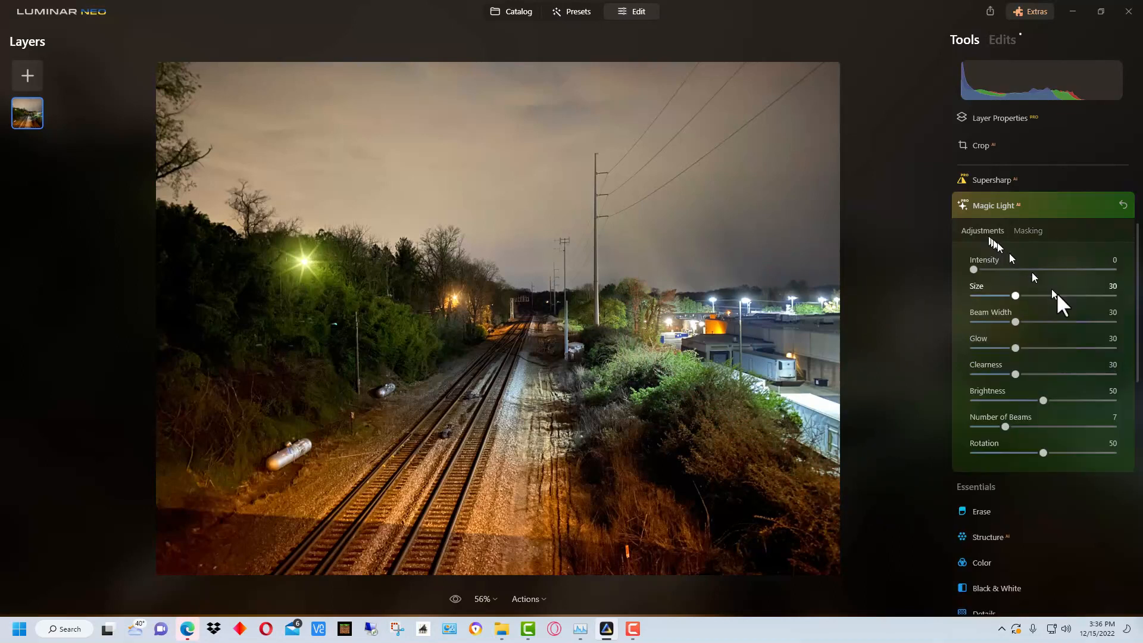
drag(977, 270, 1014, 287)
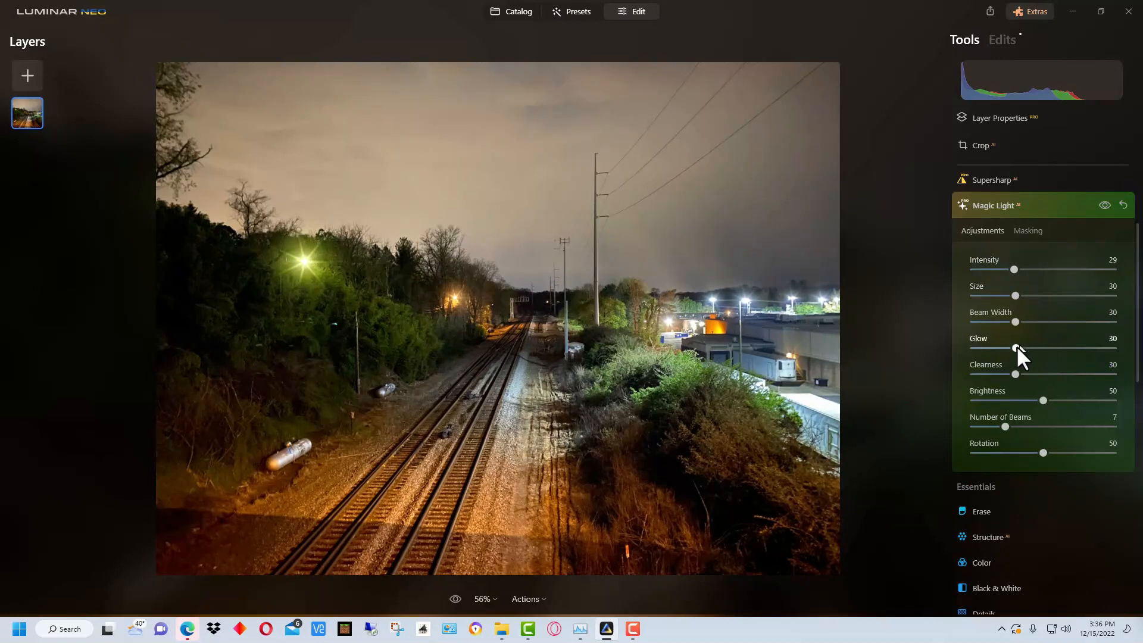
drag(1016, 348, 1054, 349)
drag(1057, 349, 993, 374)
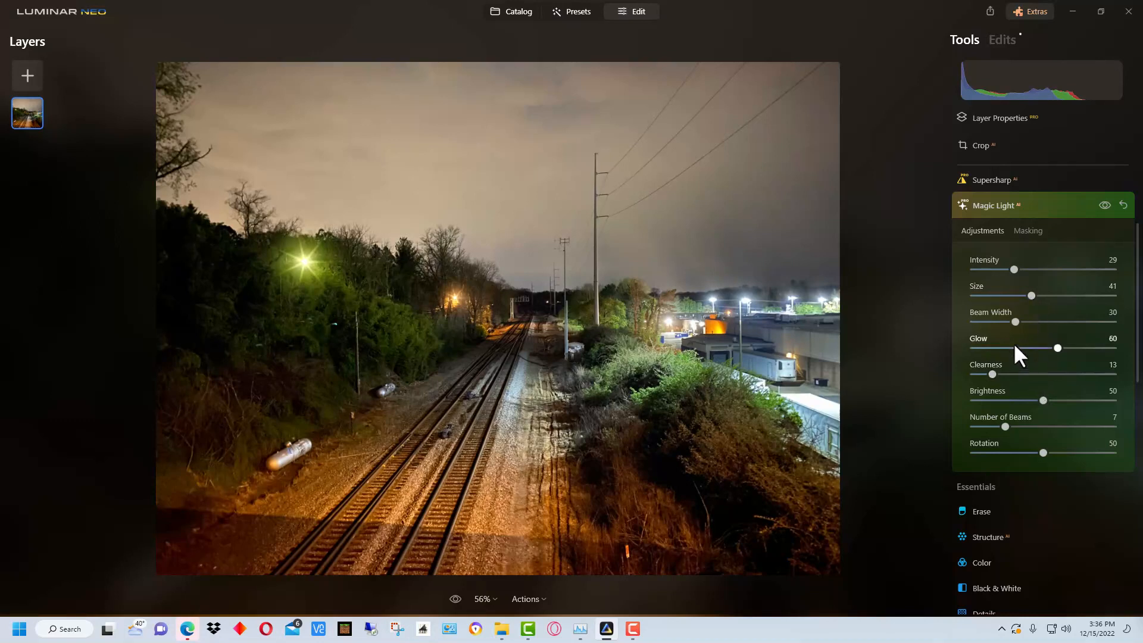
Compare the railway photo repeatedly with and without the second Magic Light effect on the industrial building lights.
click(1101, 205)
click(1100, 204)
click(1100, 204)
click(1099, 204)
click(1100, 205)
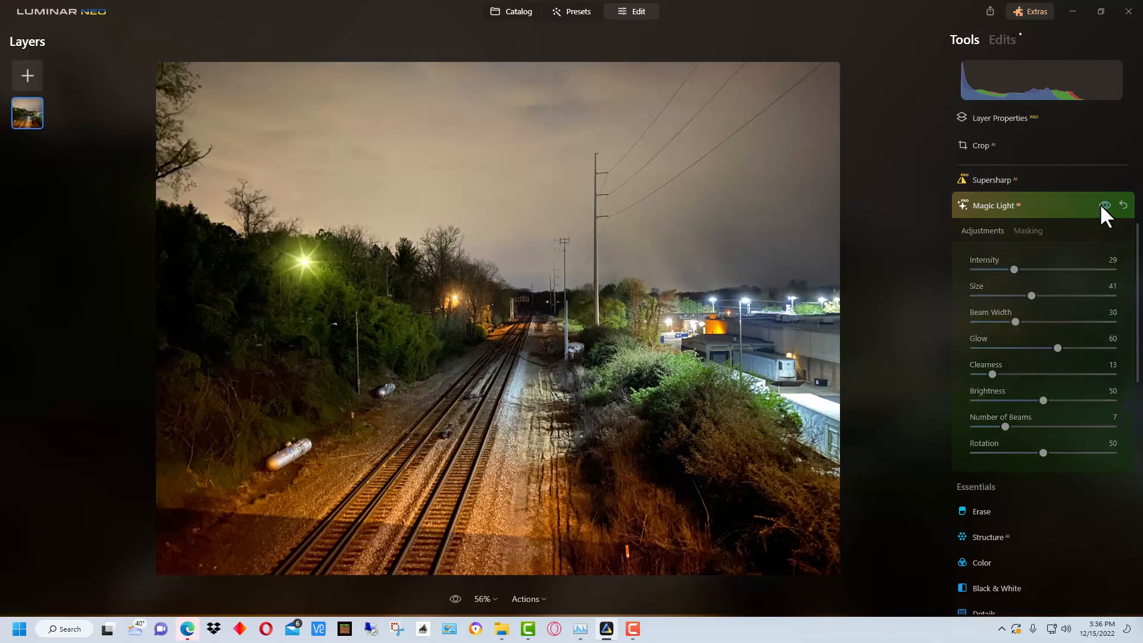
click(1099, 202)
click(1099, 204)
click(1100, 204)
click(1099, 203)
click(1099, 204)
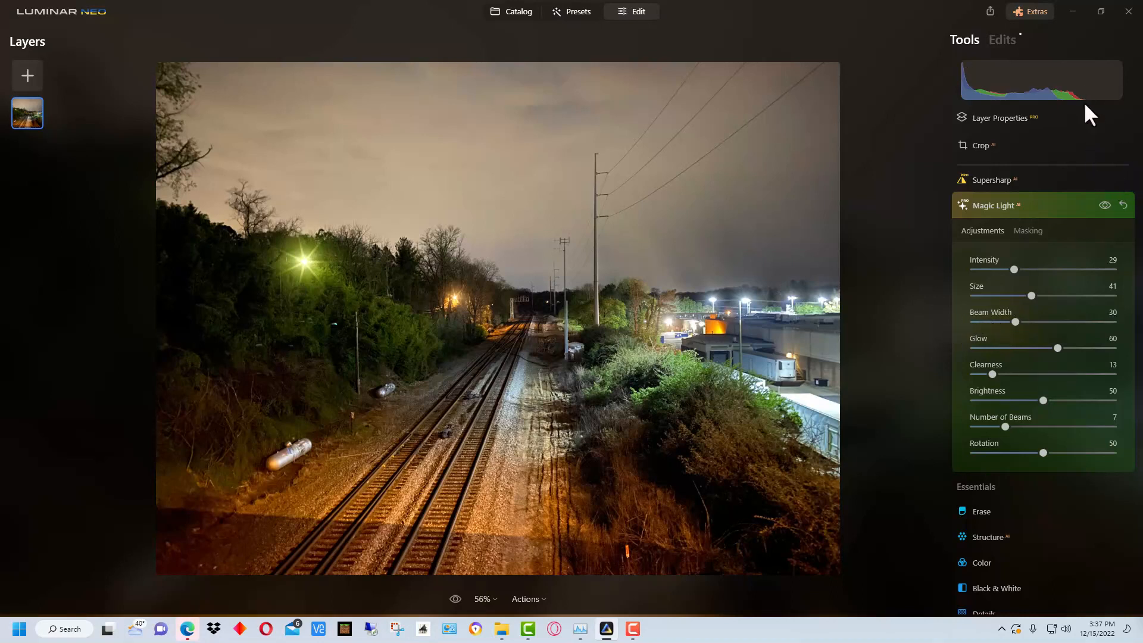
Review the railway photo's applied edits and open the first Magic Light edit's adjustment settings.
click(1013, 39)
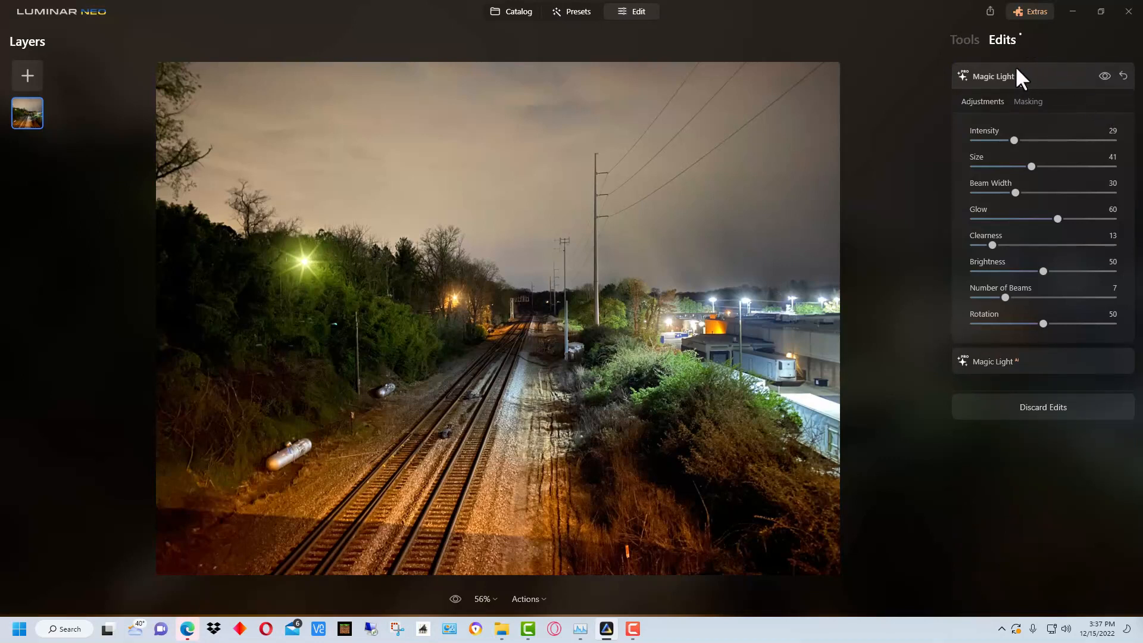
click(1035, 360)
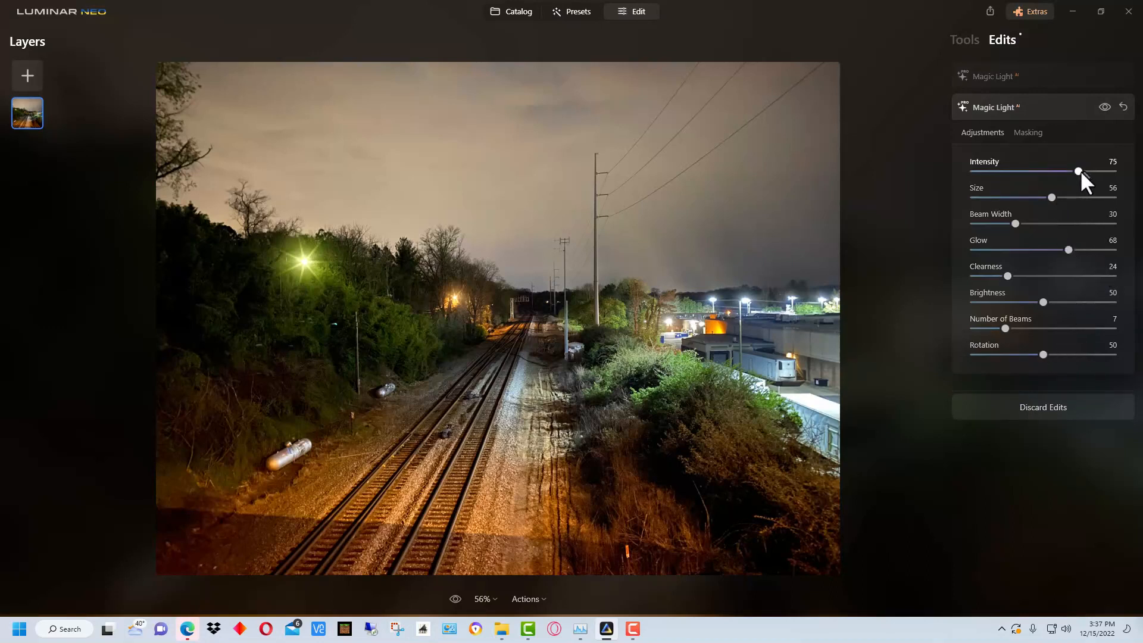
mouse_move(1079, 170)
mouse_down()
mouse_move(1045, 173)
mouse_move(1081, 175)
mouse_up()
key(F10)
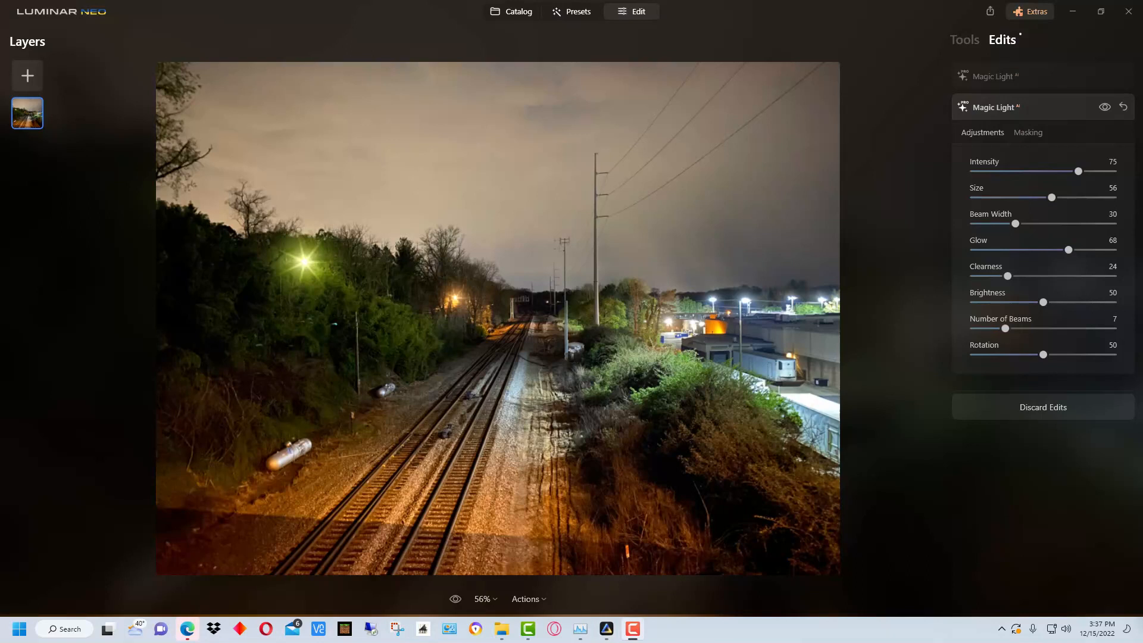